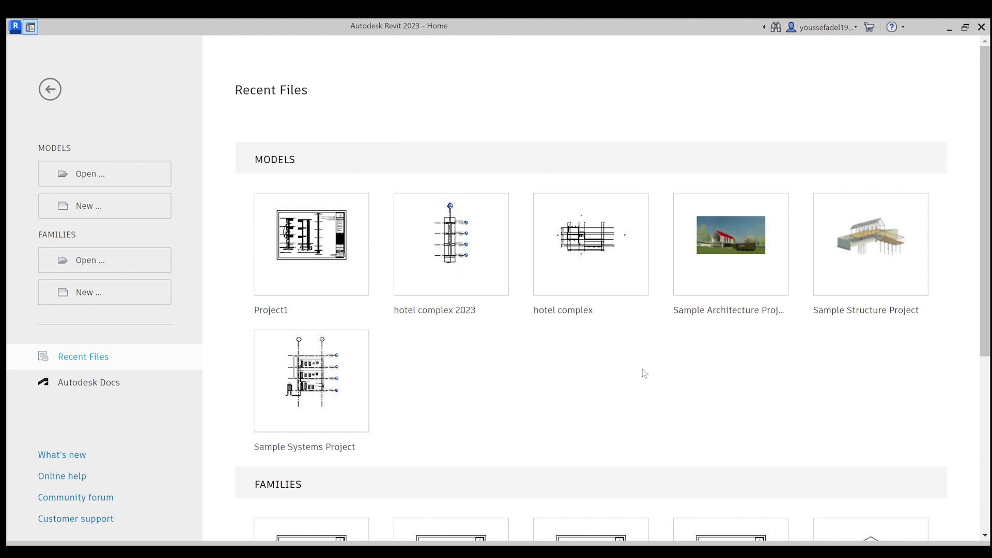
Create a new project, Project1, from the structural template, opening on Structural Plan: Level 2
{"action": "scroll", "coordinate": [641, 373], "scroll_direction": "down", "scroll_amount": 4}
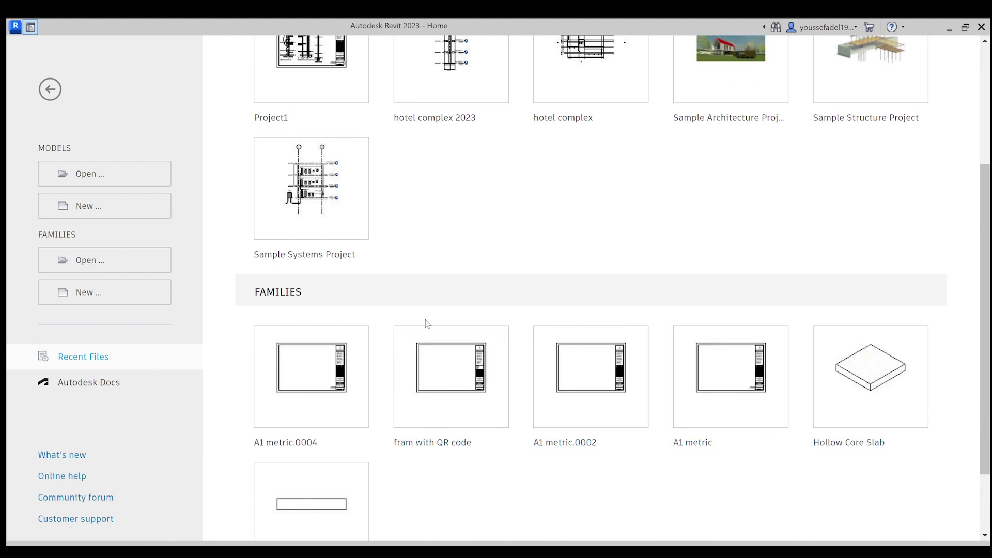
{"action": "scroll", "coordinate": [425, 322], "scroll_direction": "up", "scroll_amount": 1}
{"action": "scroll", "coordinate": [425, 322], "scroll_direction": "up", "scroll_amount": 2}
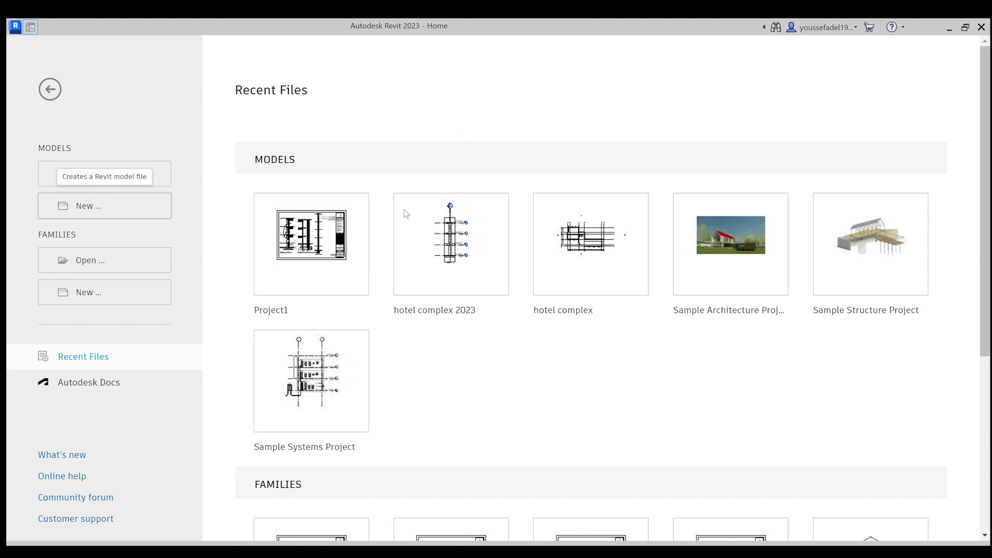
{"action": "left_click", "coordinate": [467, 237]}
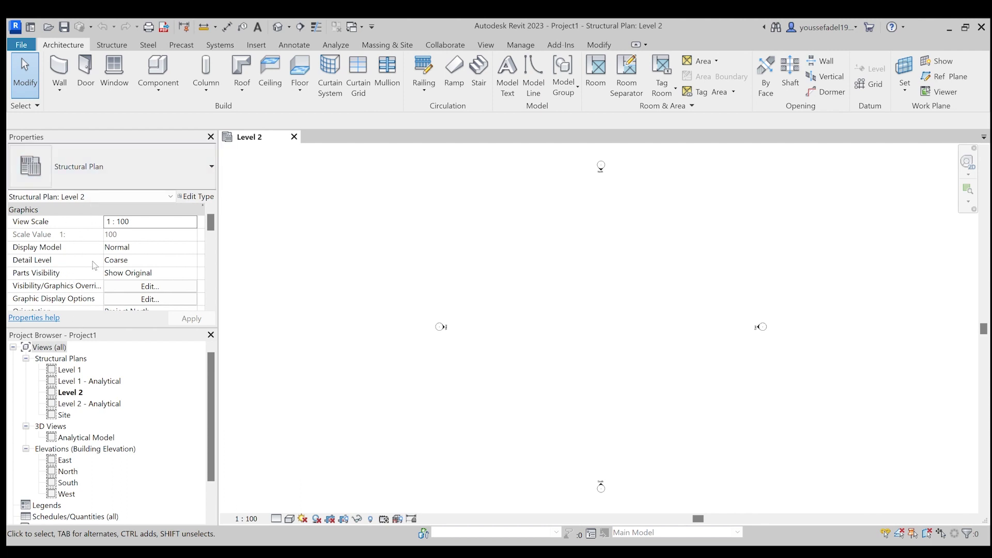
{"action": "scroll", "coordinate": [108, 362], "scroll_direction": "down", "scroll_amount": 1}
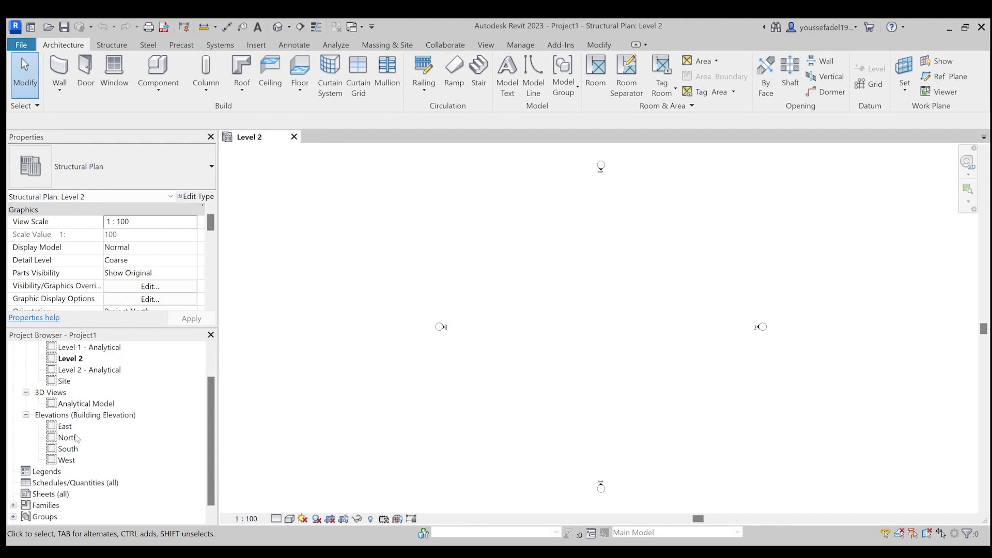
{"action": "scroll", "coordinate": [77, 439], "scroll_direction": "up", "scroll_amount": 1}
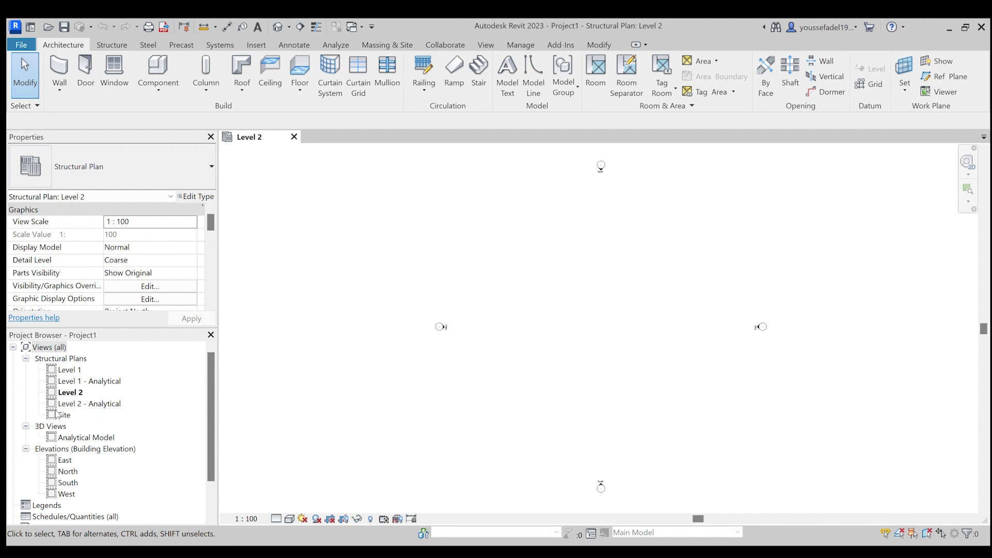
{"action": "scroll", "coordinate": [60, 416], "scroll_direction": "down", "scroll_amount": 1}
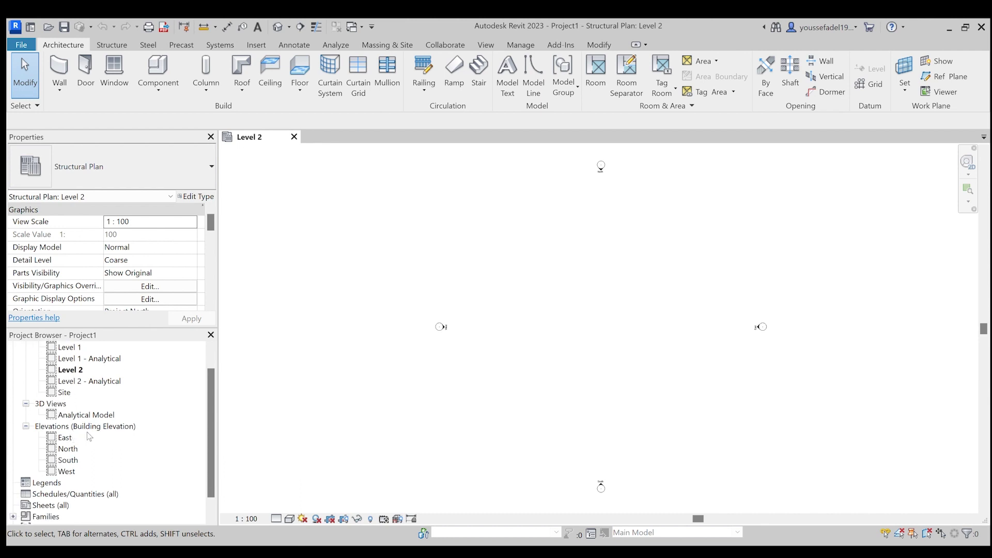
{"action": "scroll", "coordinate": [86, 436], "scroll_direction": "up", "scroll_amount": 1}
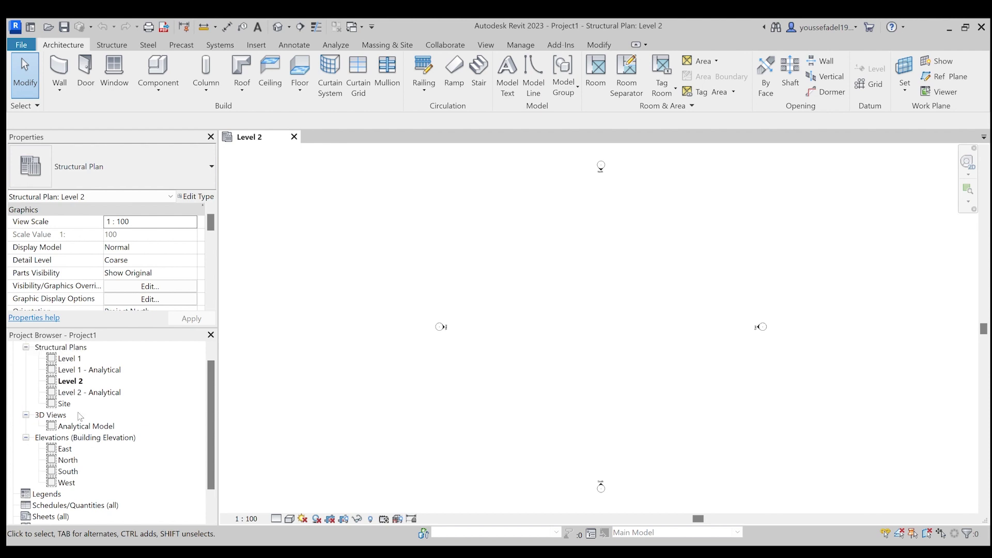
{"action": "scroll", "coordinate": [85, 433], "scroll_direction": "up", "scroll_amount": 1}
{"action": "scroll", "coordinate": [83, 427], "scroll_direction": "down", "scroll_amount": 1}
{"action": "scroll", "coordinate": [80, 417], "scroll_direction": "down", "scroll_amount": 1}
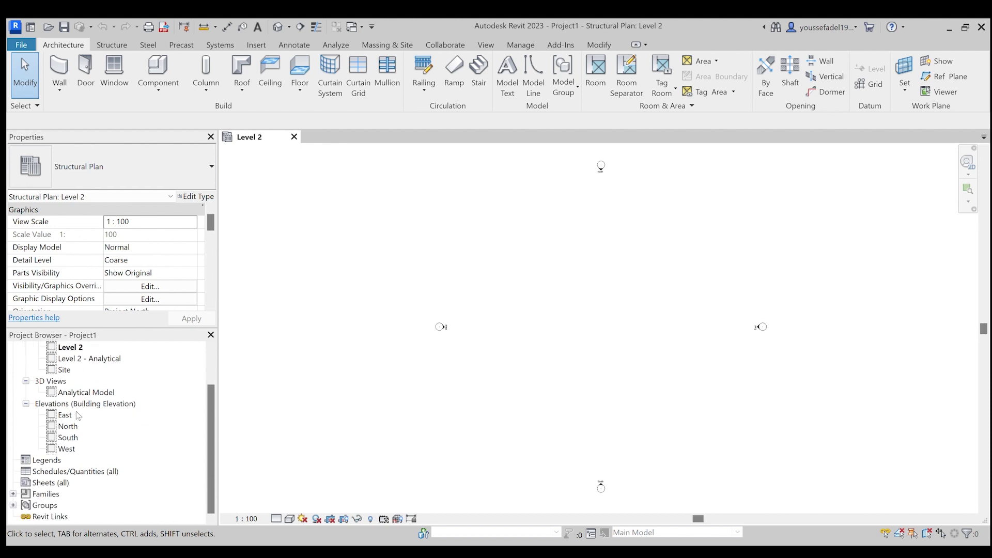
{"action": "scroll", "coordinate": [78, 416], "scroll_direction": "up", "scroll_amount": 1}
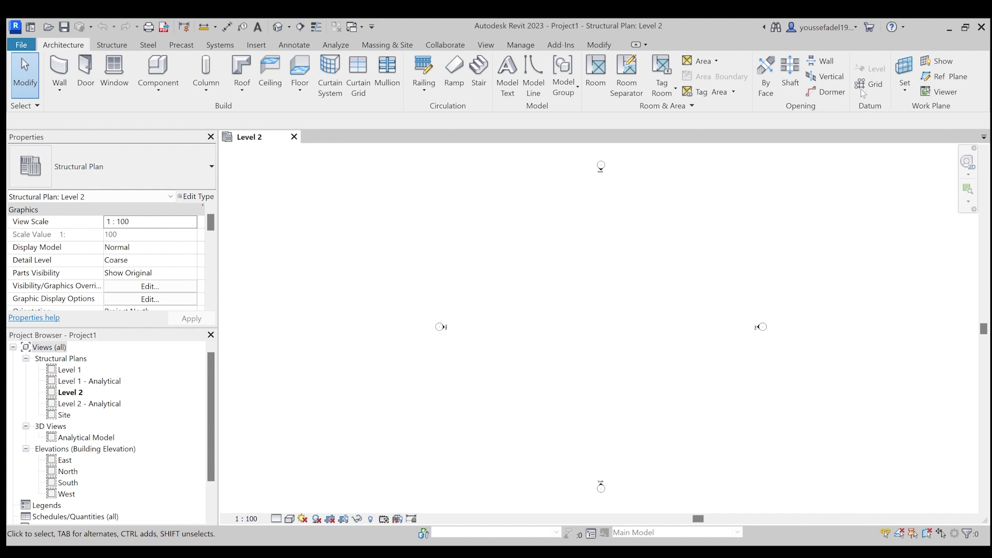
Show the Structure tab tools for beams, columns, foundations and reinforcement
{"action": "left_click", "coordinate": [112, 45]}
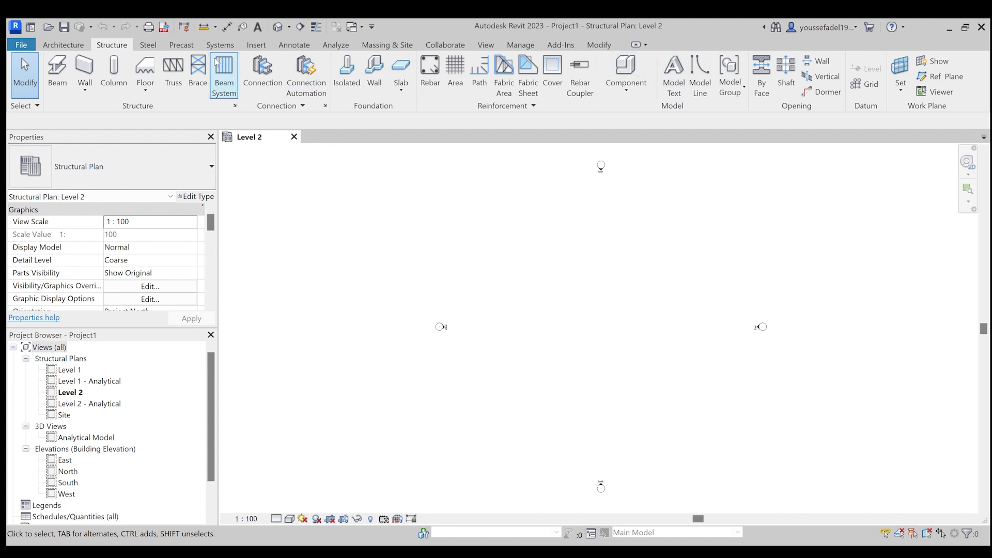
Review the Steel tab's fabrication tools, then show the Precast tab tools
{"action": "left_click", "coordinate": [156, 46]}
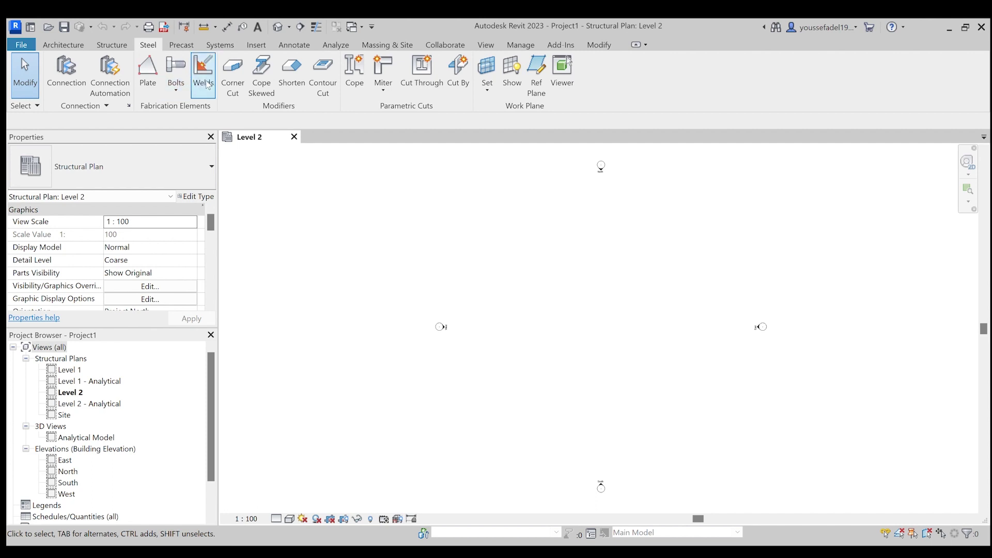
{"action": "left_click", "coordinate": [182, 50]}
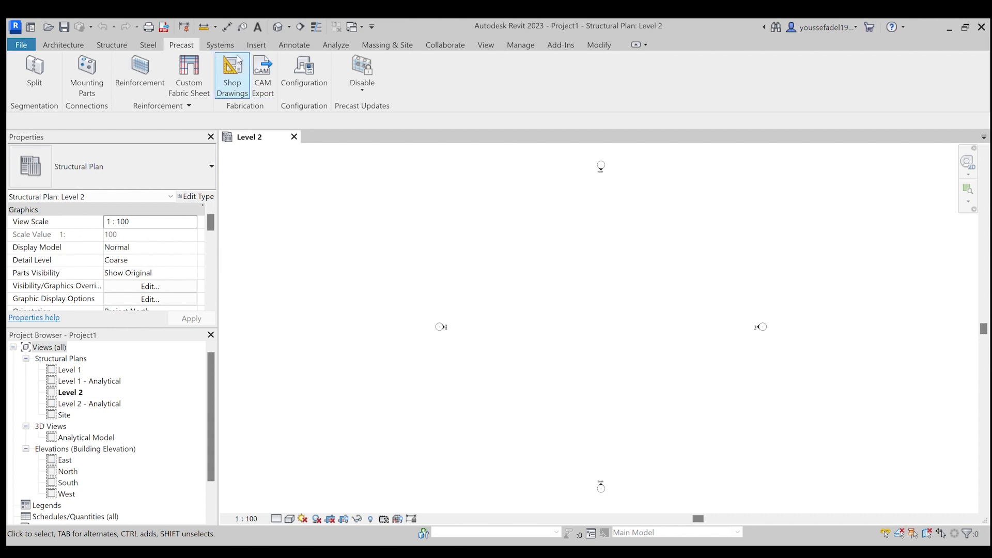
Review the Systems tab's MEP tools, then show the Insert tab's link and import tools
{"action": "left_click", "coordinate": [214, 50]}
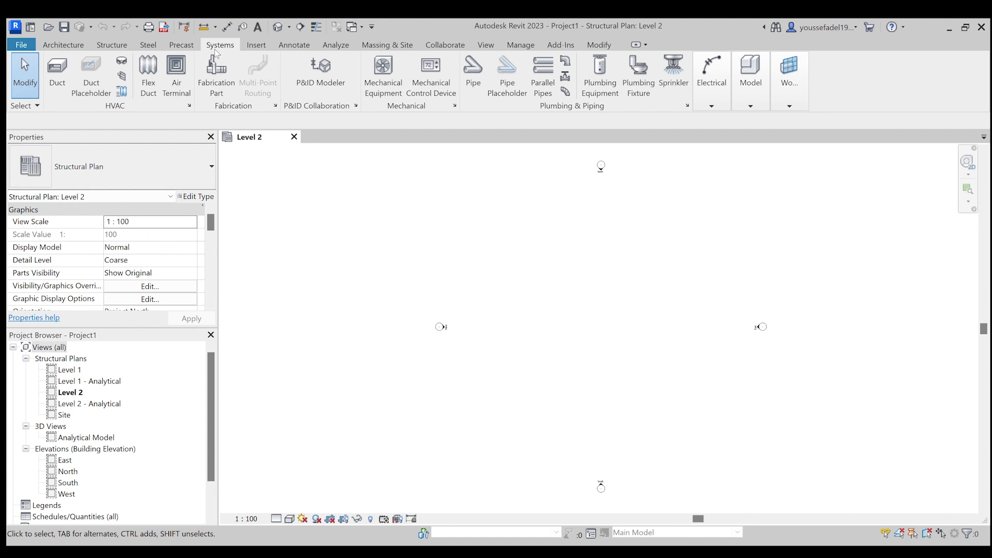
{"action": "left_click", "coordinate": [260, 49]}
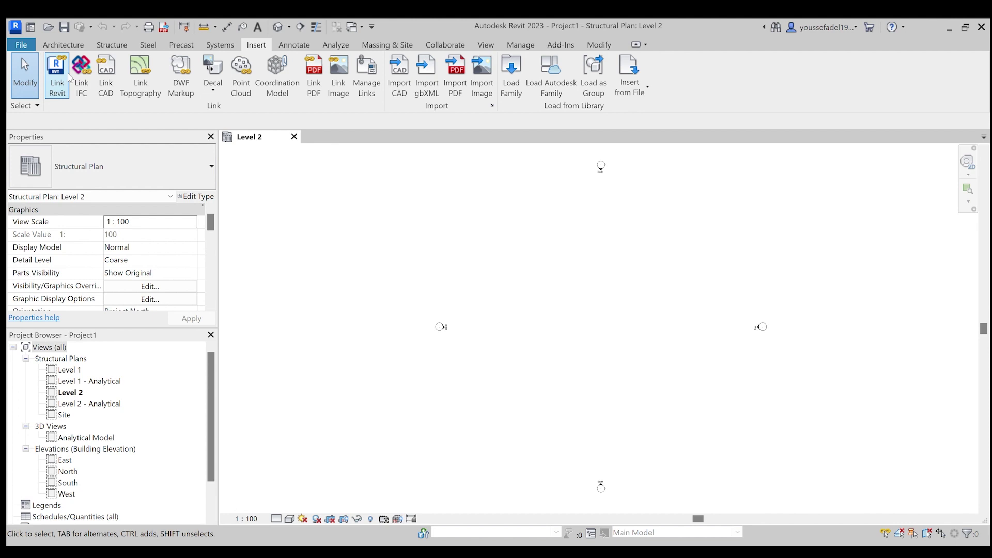
Show the Annotate tab tools for dimensions, detail lines, text and tags
{"action": "left_click", "coordinate": [69, 85]}
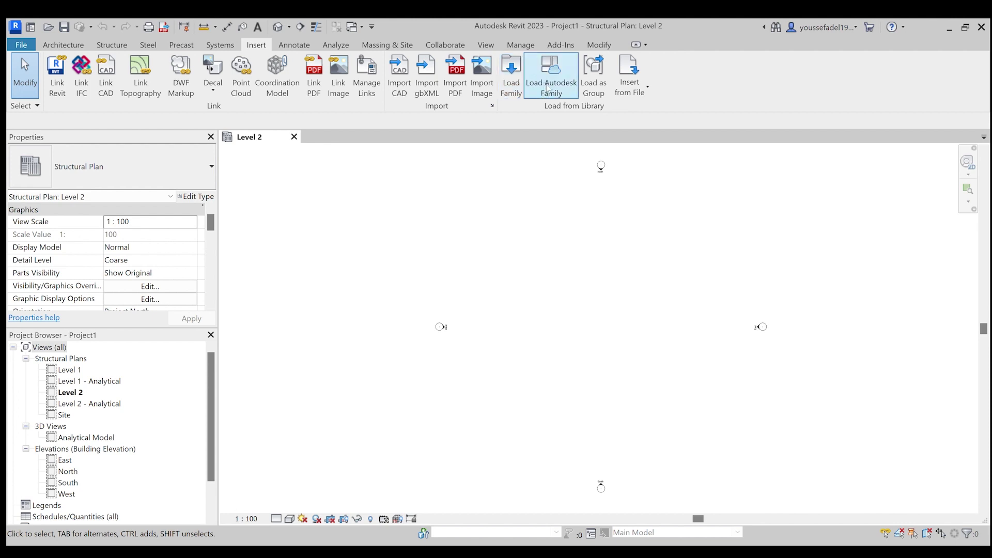
{"action": "left_click", "coordinate": [292, 43]}
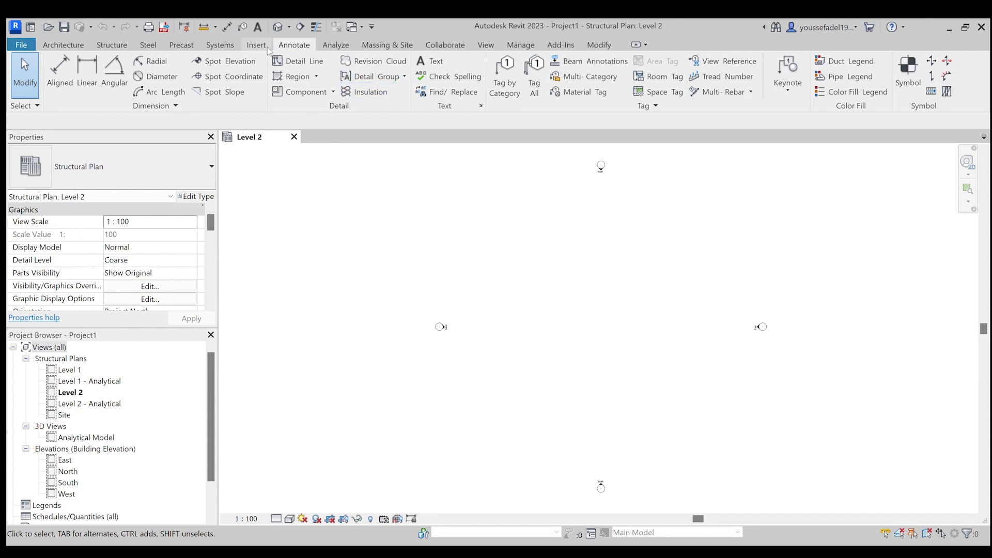
Show the Analyze tab tools for analytical models, loads, spaces, zones and route analysis
{"action": "left_click", "coordinate": [334, 47]}
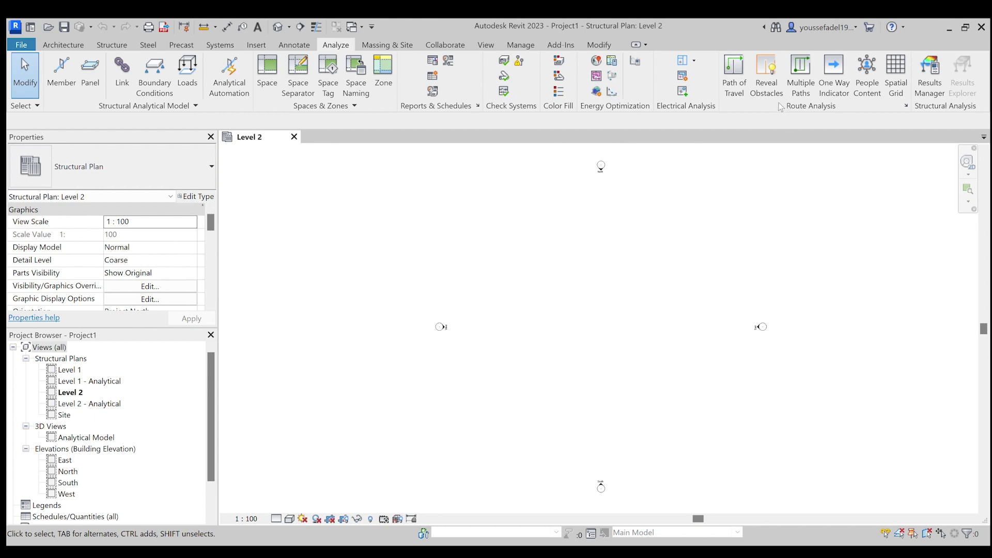
Review the Massing & Site tab, then show the Collaborate tab's worksharing tools
{"action": "left_click", "coordinate": [399, 48]}
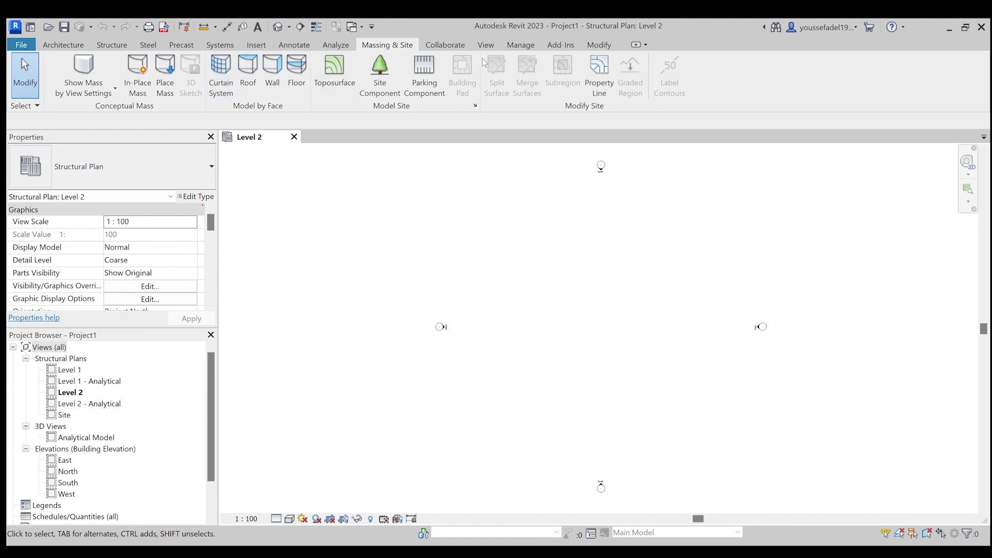
{"action": "left_click", "coordinate": [455, 47]}
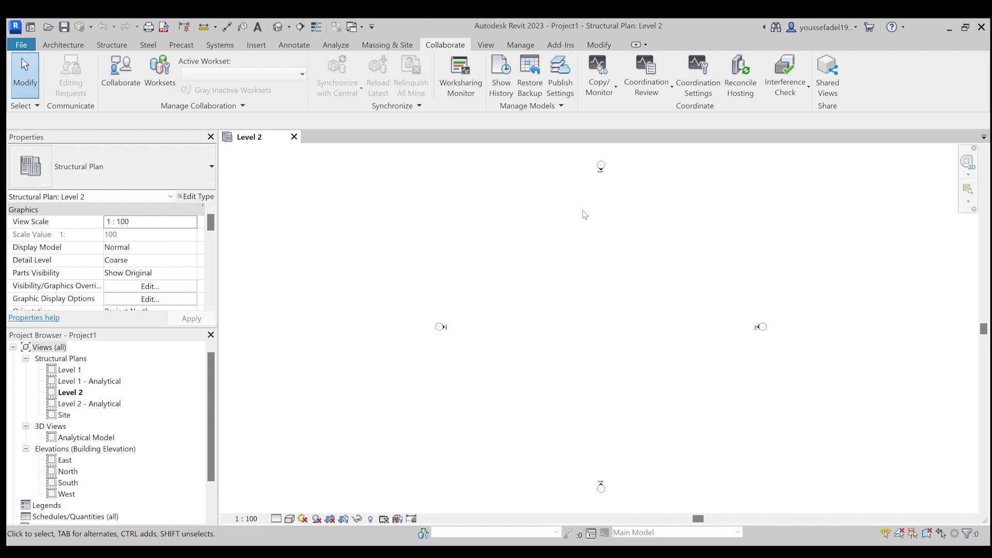
Show the View tab tools for visibility/graphics, 3D views, sections, schedules and sheets
{"action": "left_click", "coordinate": [489, 48]}
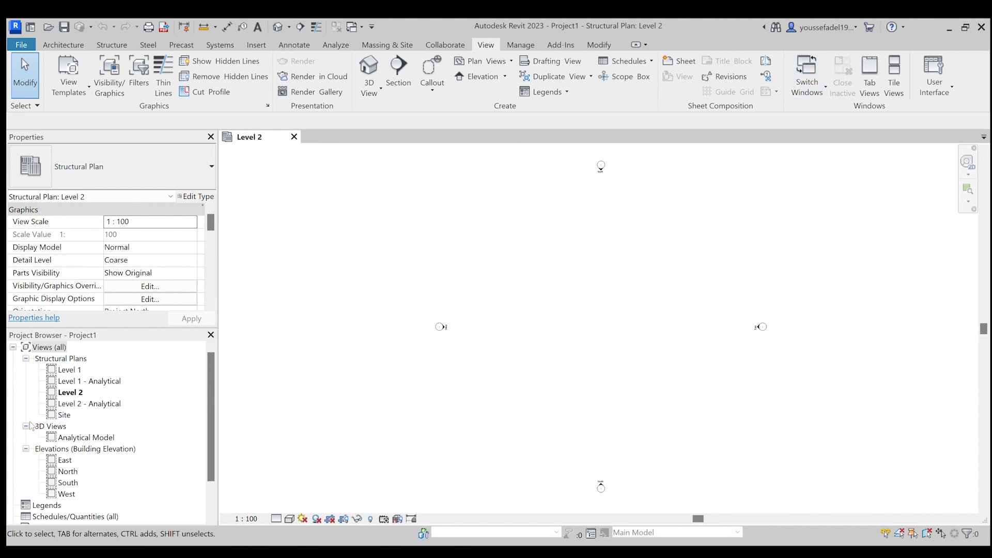
Open the Structural Plan: Level 1 - Analytical view from the Project Browser
{"action": "left_click", "coordinate": [85, 382]}
{"action": "double_click", "coordinate": [87, 387]}
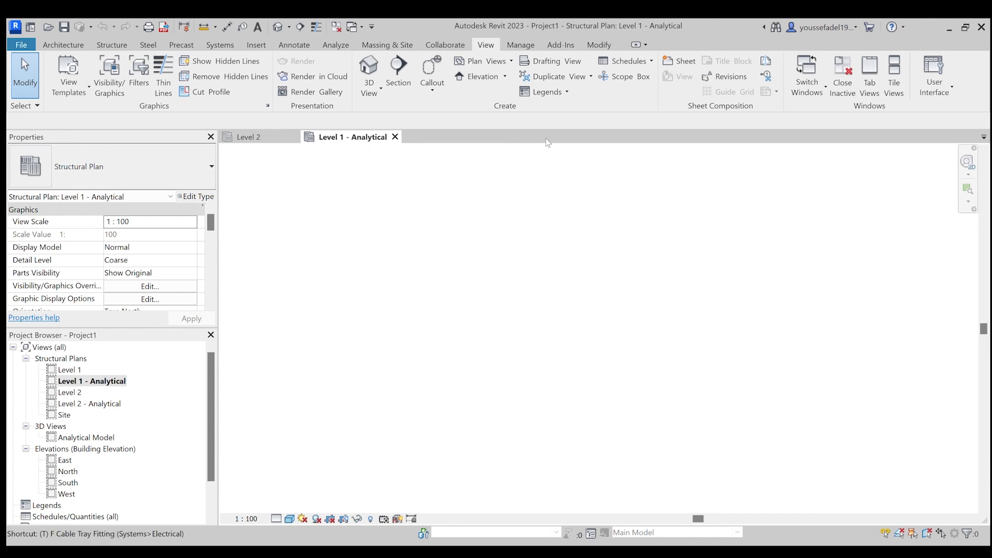
Open Level 2 - Analytical and Level 1 plans, then tile all four plan views with WT
{"action": "key", "text": "w"}
{"action": "key", "text": "t"}
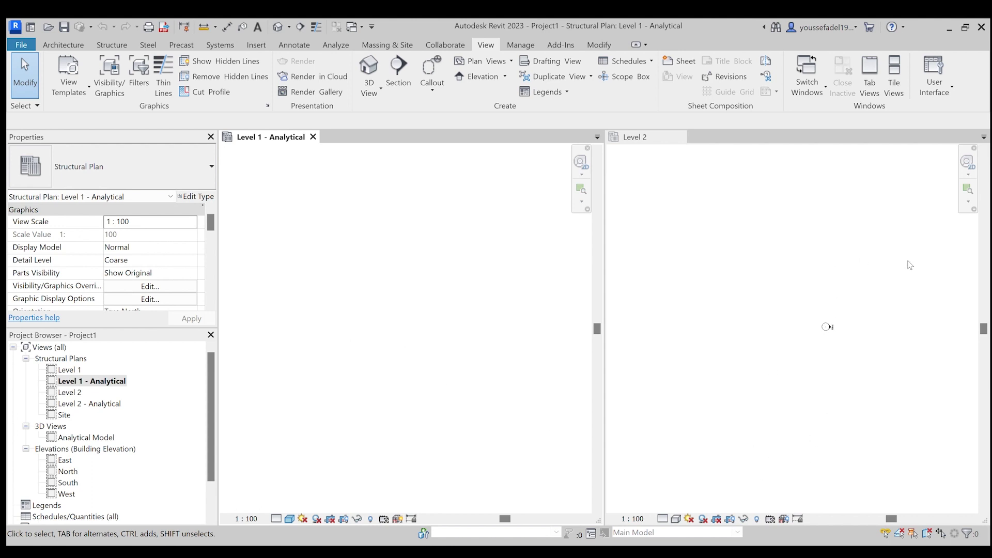
{"action": "double_click", "coordinate": [70, 405]}
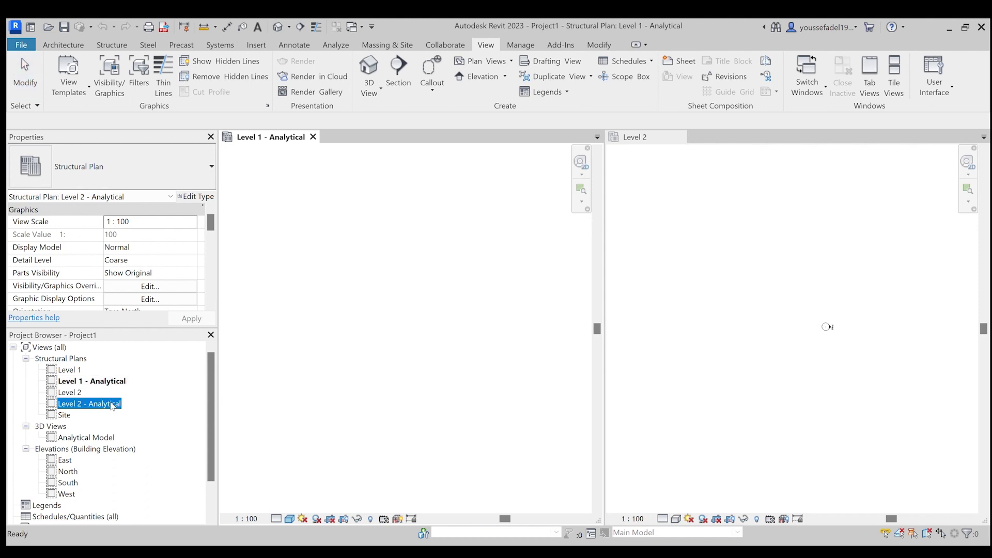
{"action": "double_click", "coordinate": [69, 393]}
{"action": "double_click", "coordinate": [78, 370]}
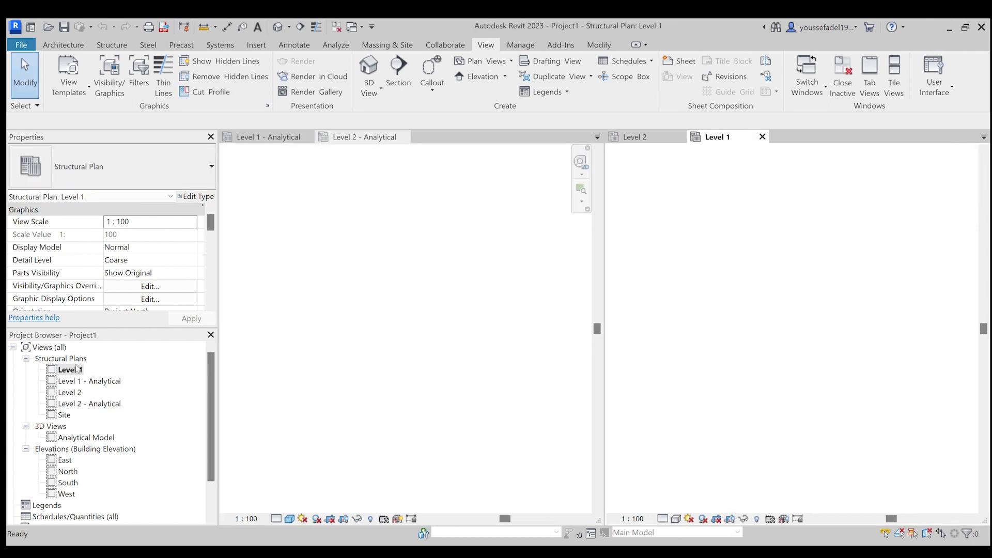
{"action": "key", "text": "w"}
{"action": "key", "text": "t"}
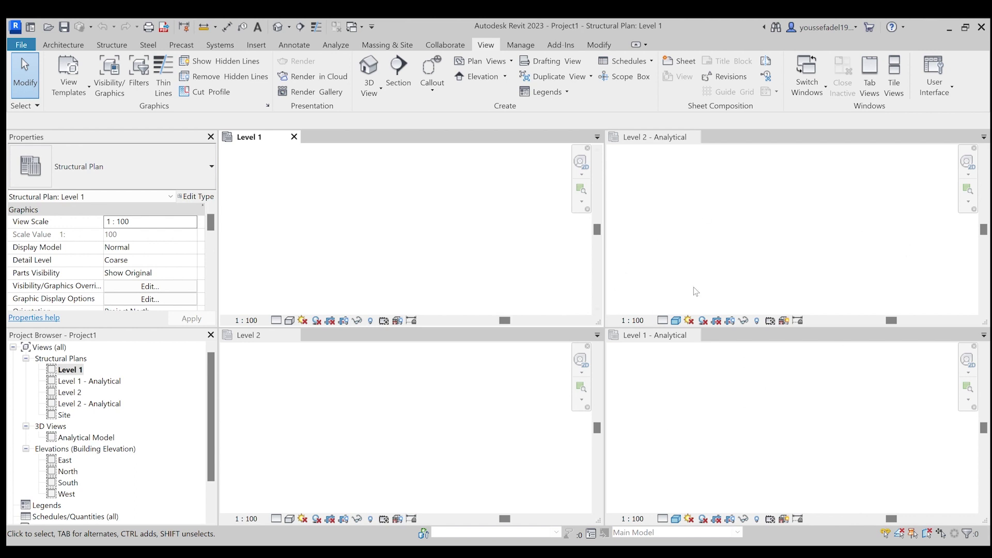
Show the Manage and Add-Ins ribbon tabs, ending on the Modify tab's editing tools
{"action": "left_click", "coordinate": [520, 46]}
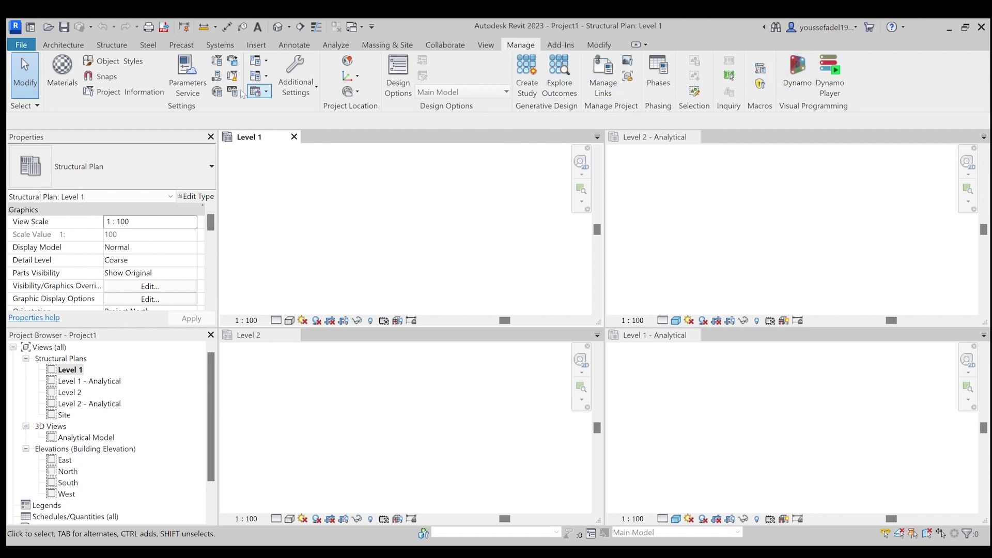
{"action": "left_click", "coordinate": [560, 47]}
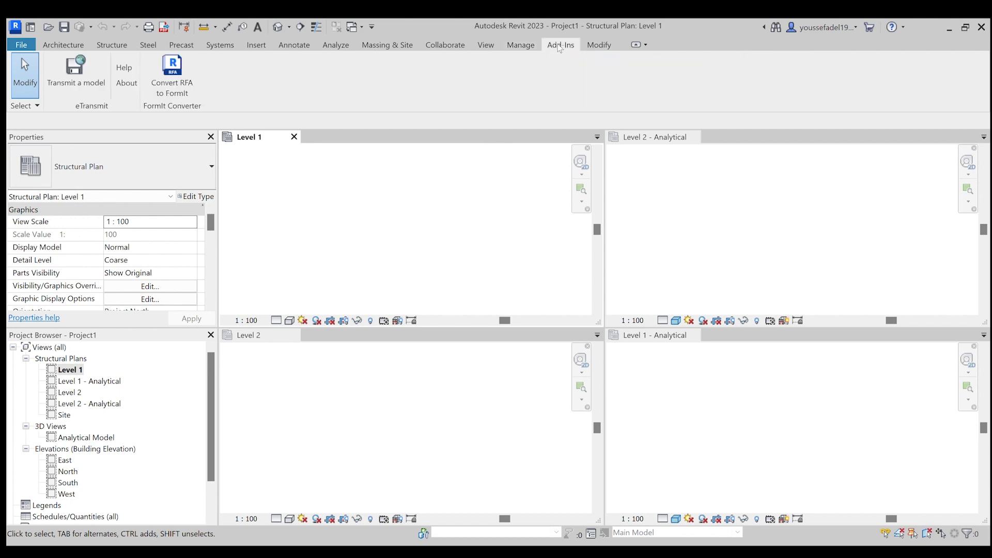
{"action": "left_click", "coordinate": [599, 46]}
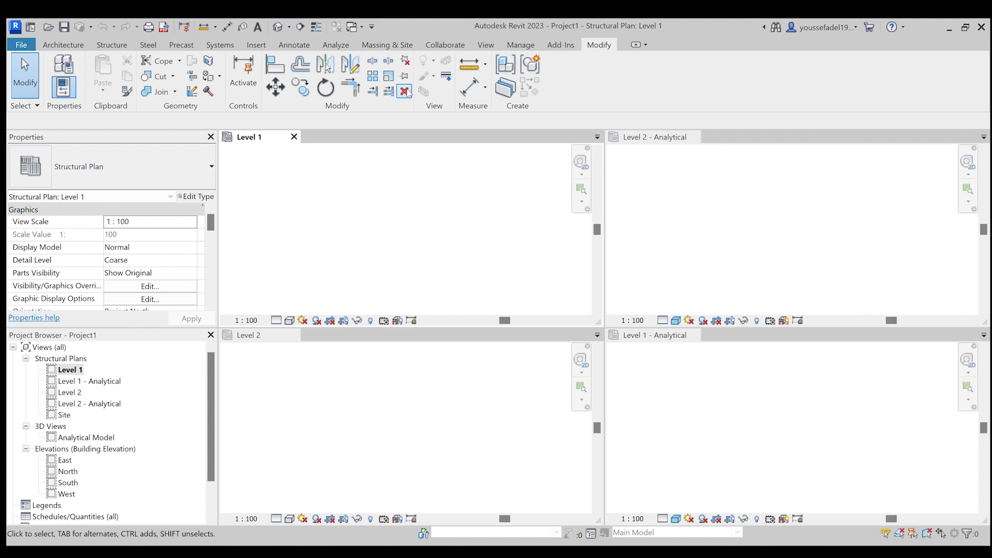